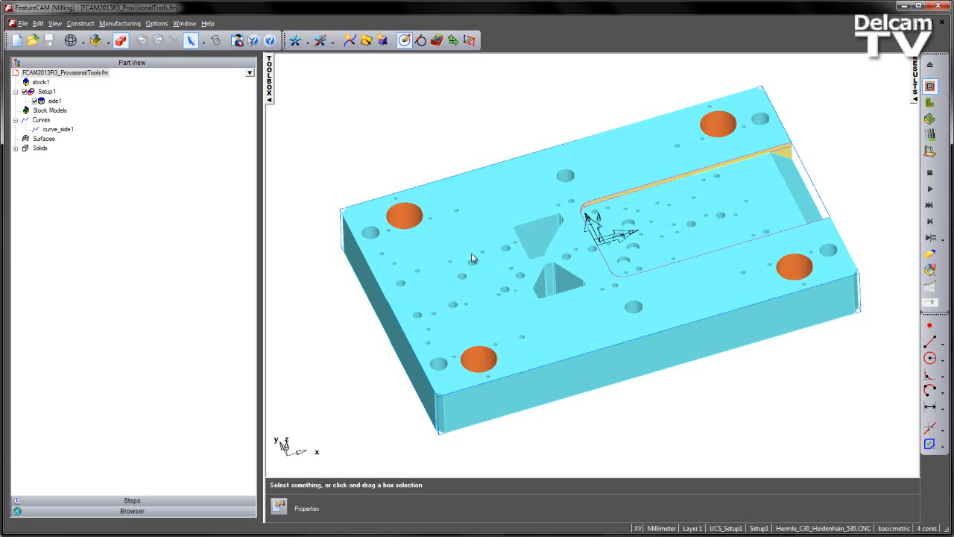
Select all the orange hole faces in the plate at once by matching their color with entity type Solid.
{"action": "left_click", "coordinate": [408, 216]}
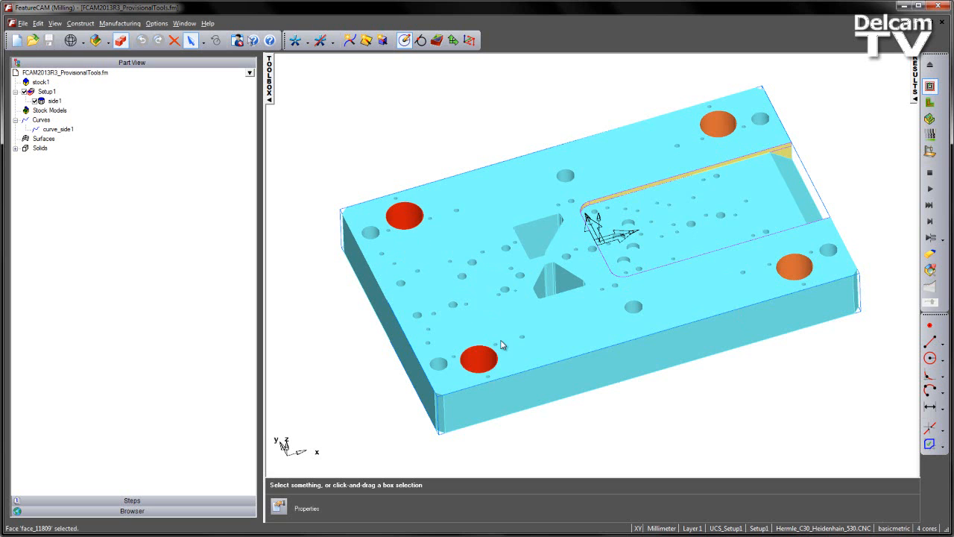
{"action": "left_click", "coordinate": [430, 138]}
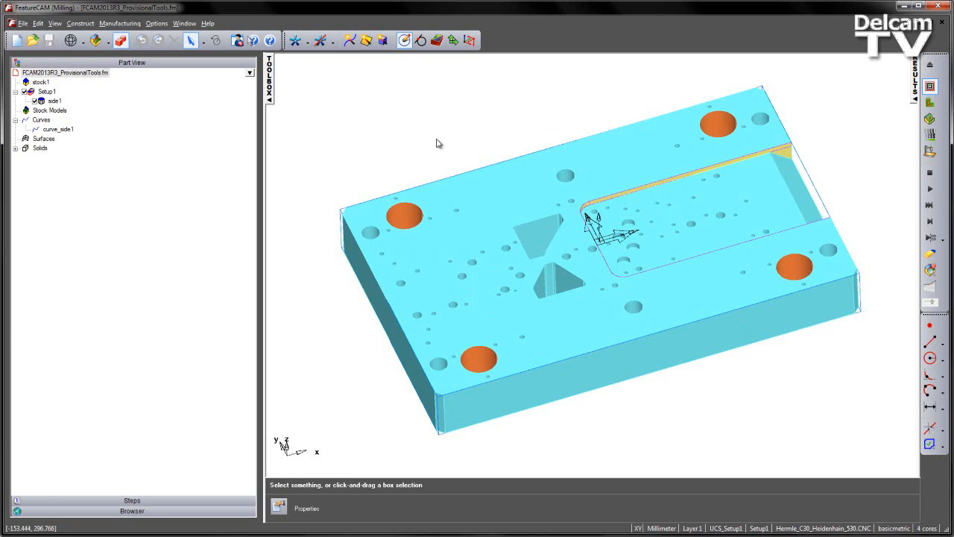
{"action": "left_click", "coordinate": [405, 213]}
{"action": "left_click", "coordinate": [37, 23]}
{"action": "left_click", "coordinate": [88, 177]}
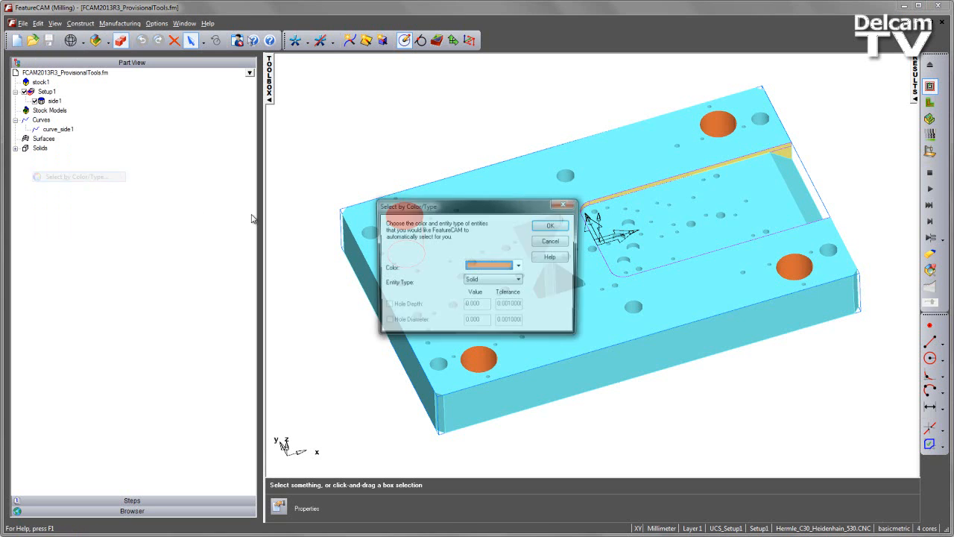
{"action": "left_click", "coordinate": [552, 225]}
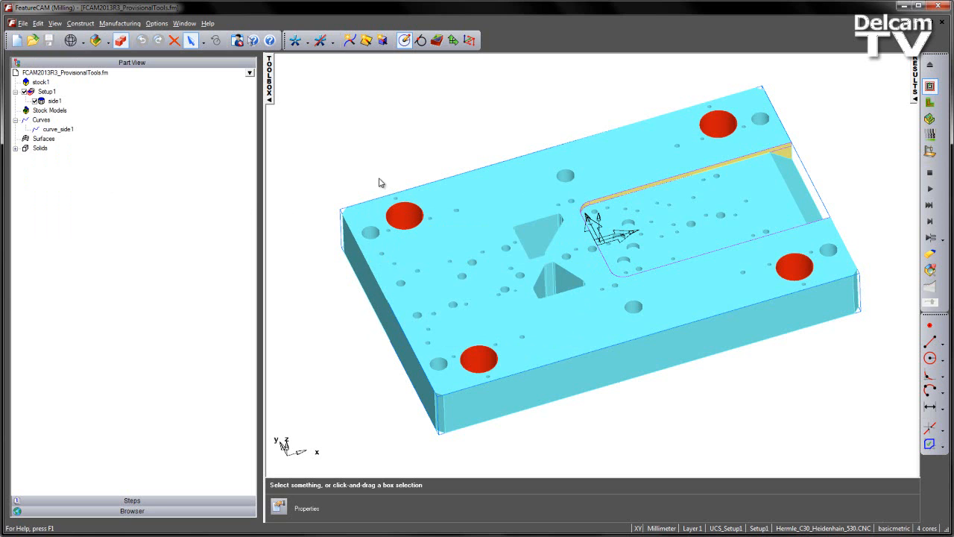
Create a Side feature from the selected hole faces with feature recognition and the Select side surfaces method, reviewing each curve's machining side.
{"action": "left_click", "coordinate": [437, 40]}
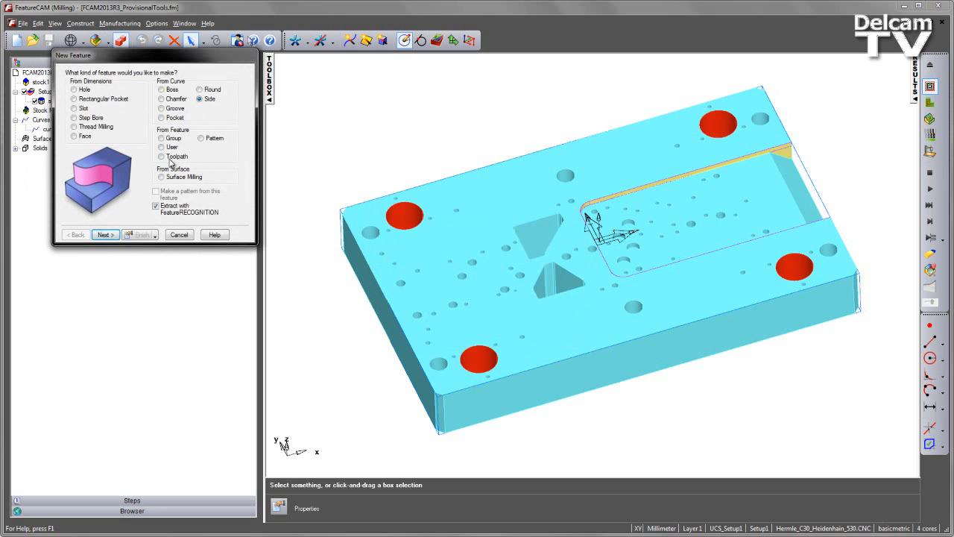
{"action": "left_click", "coordinate": [104, 235]}
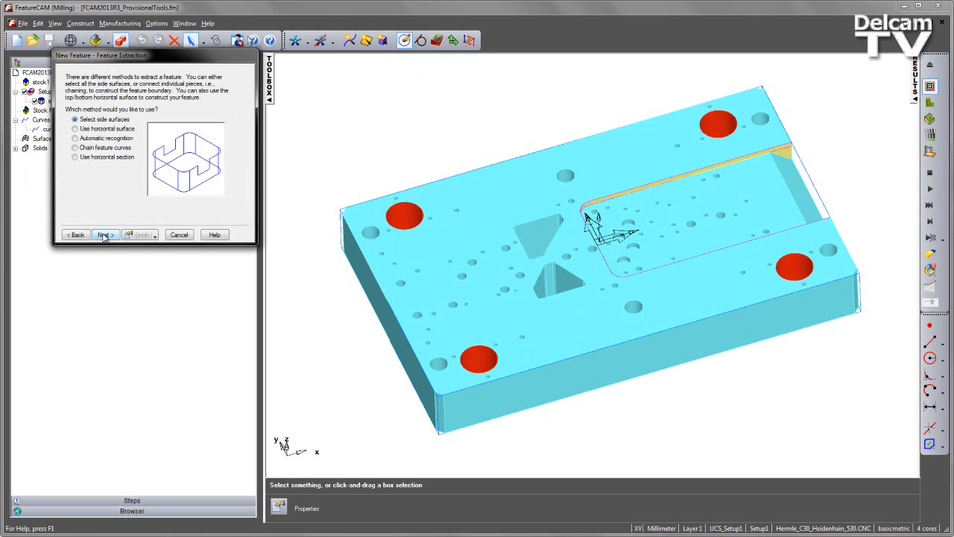
{"action": "left_click", "coordinate": [104, 235]}
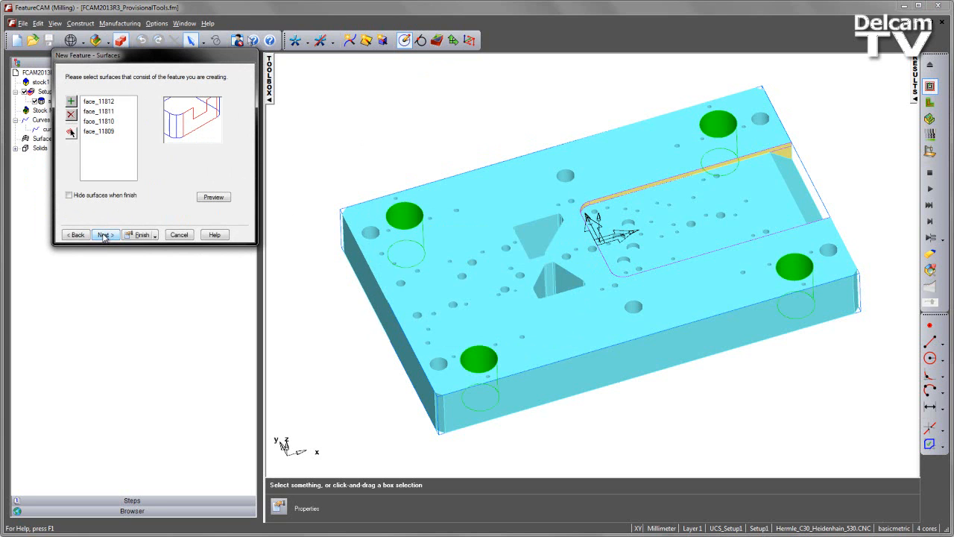
{"action": "left_click", "coordinate": [105, 235]}
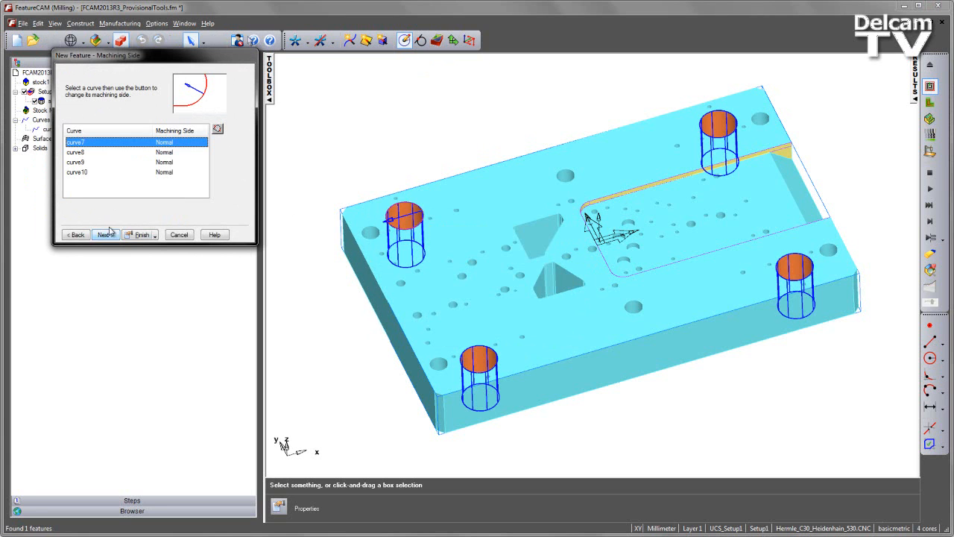
{"action": "left_click", "coordinate": [107, 152]}
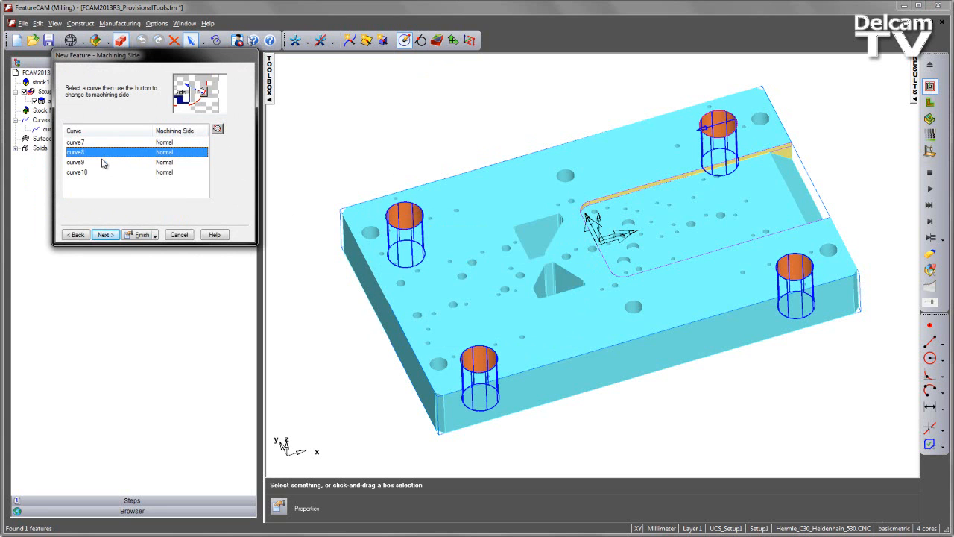
{"action": "left_click", "coordinate": [105, 161]}
{"action": "left_click", "coordinate": [104, 172]}
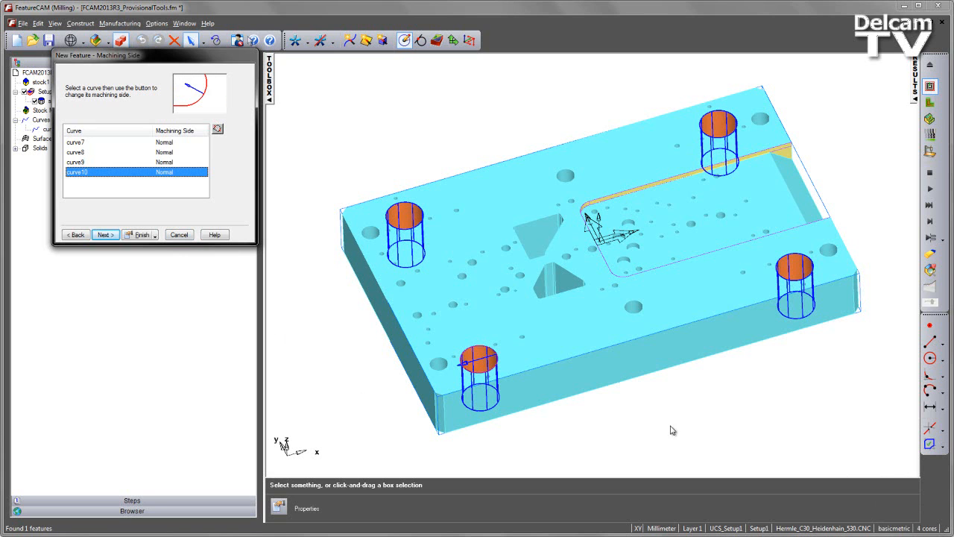
{"action": "left_click", "coordinate": [133, 236]}
{"action": "left_click", "coordinate": [181, 287]}
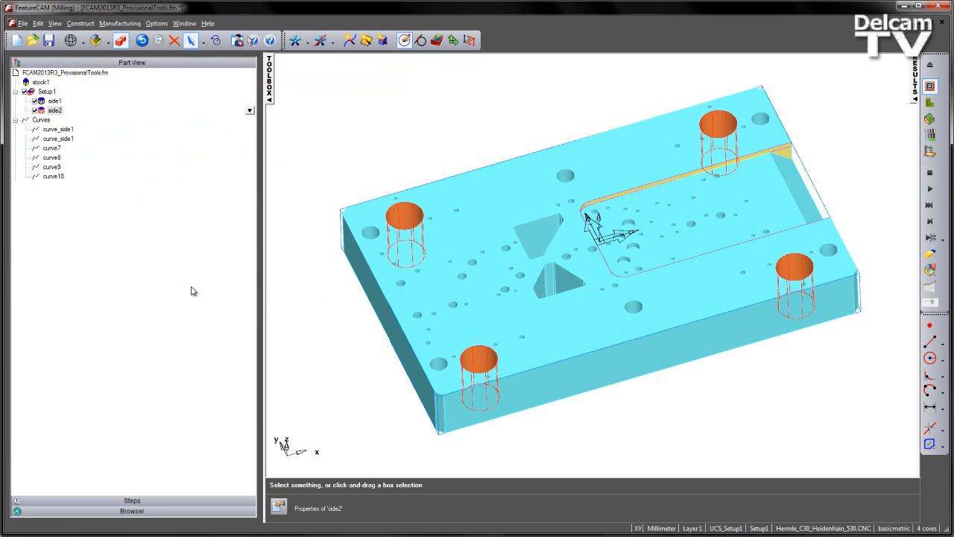
Generate the toolpaths and examine the errors for the side2 operations in the manufacturing details and operation list.
{"action": "left_click", "coordinate": [930, 237]}
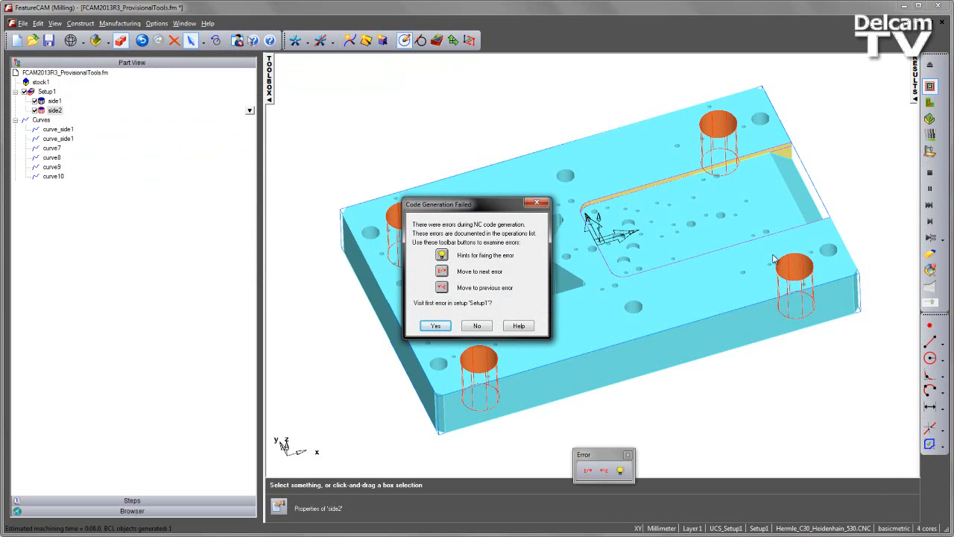
{"action": "left_click", "coordinate": [437, 327]}
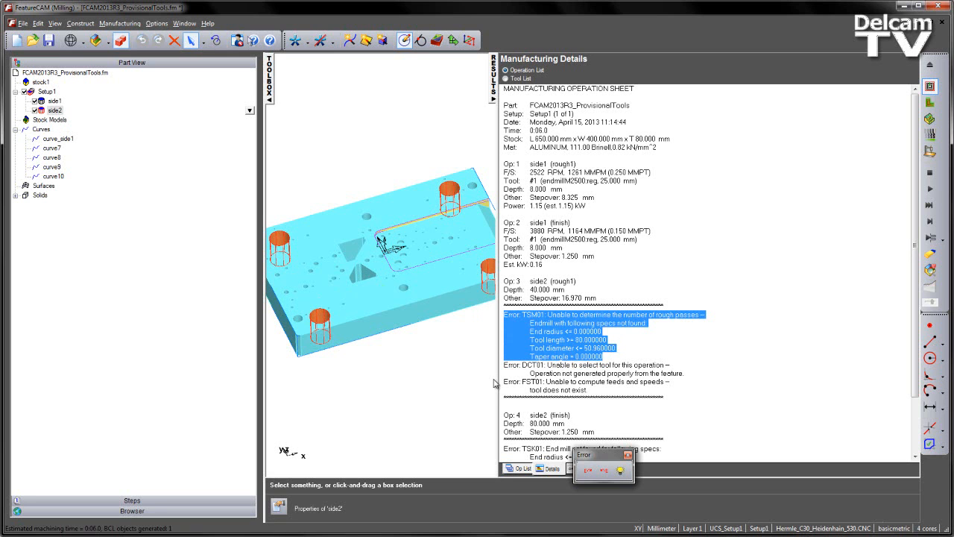
{"action": "left_click", "coordinate": [628, 454]}
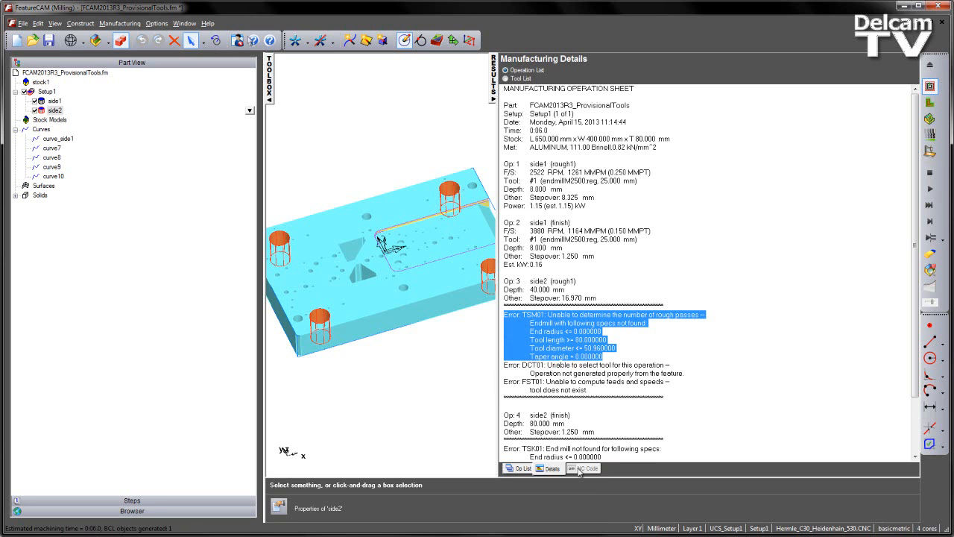
{"action": "left_click", "coordinate": [523, 469]}
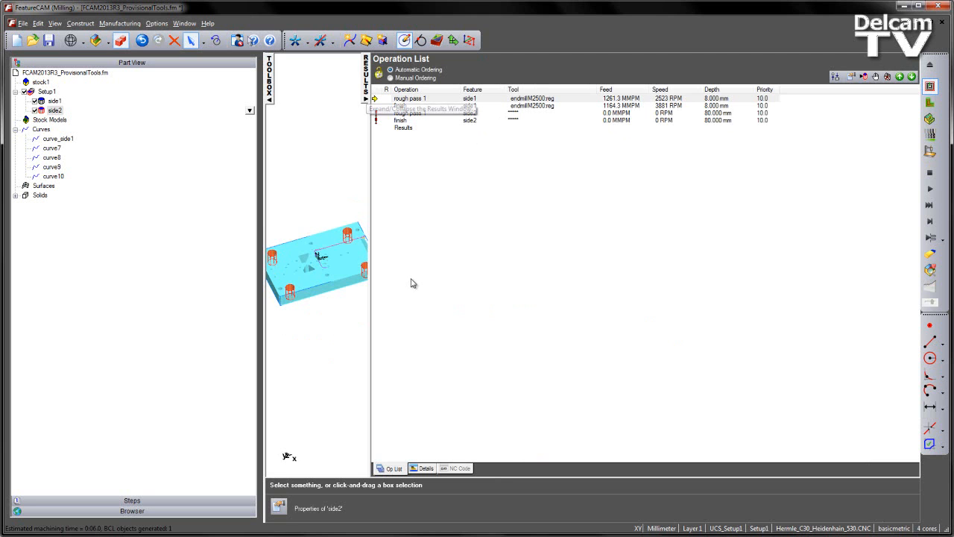
{"action": "left_click", "coordinate": [365, 91]}
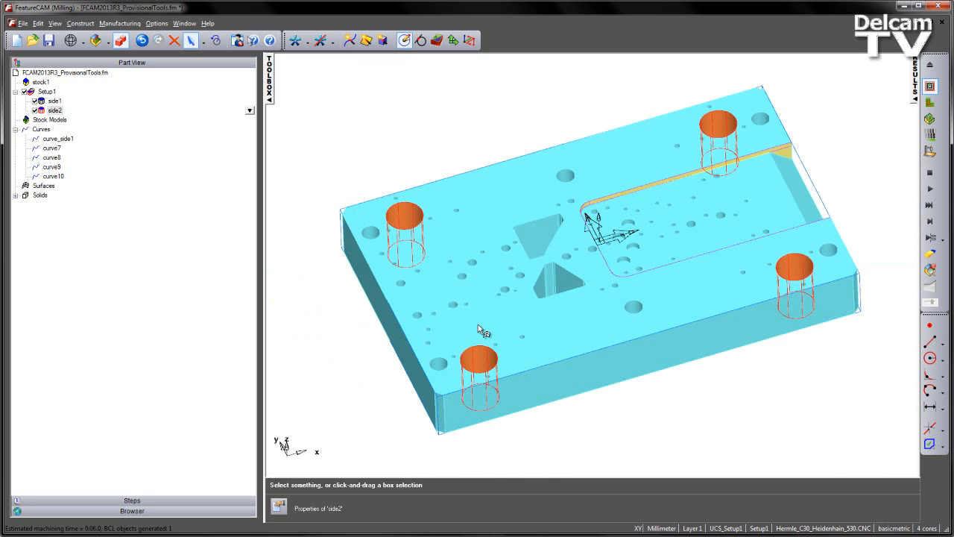
Enable the Create provisional tools option and check the tools assigned to side2 in the operation list.
{"action": "right_click", "coordinate": [609, 529]}
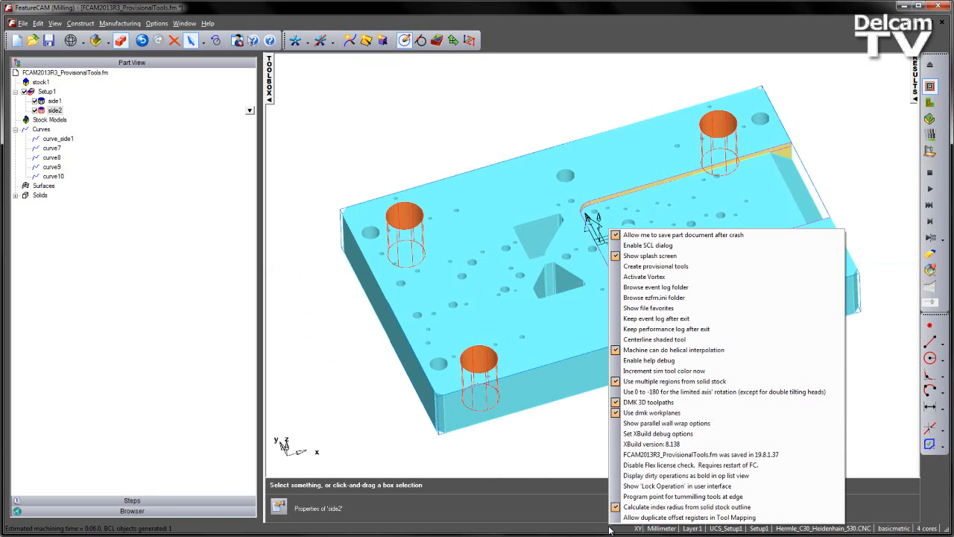
{"action": "left_click", "coordinate": [696, 272]}
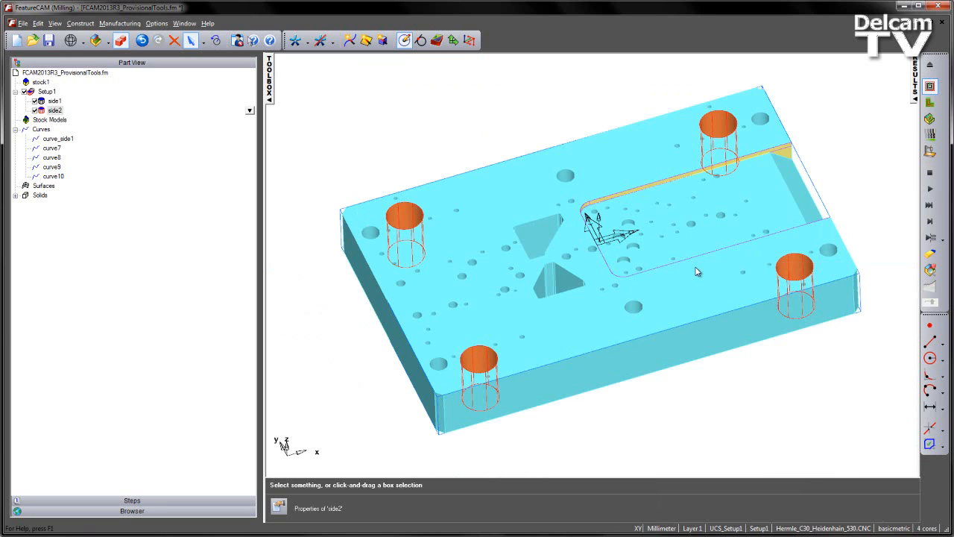
{"action": "left_click", "coordinate": [929, 85]}
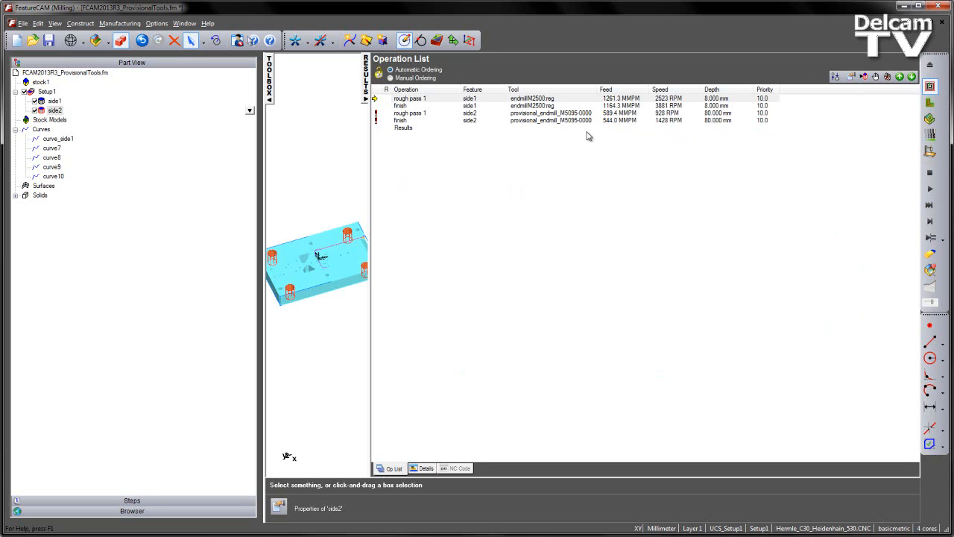
{"action": "left_click", "coordinate": [366, 82]}
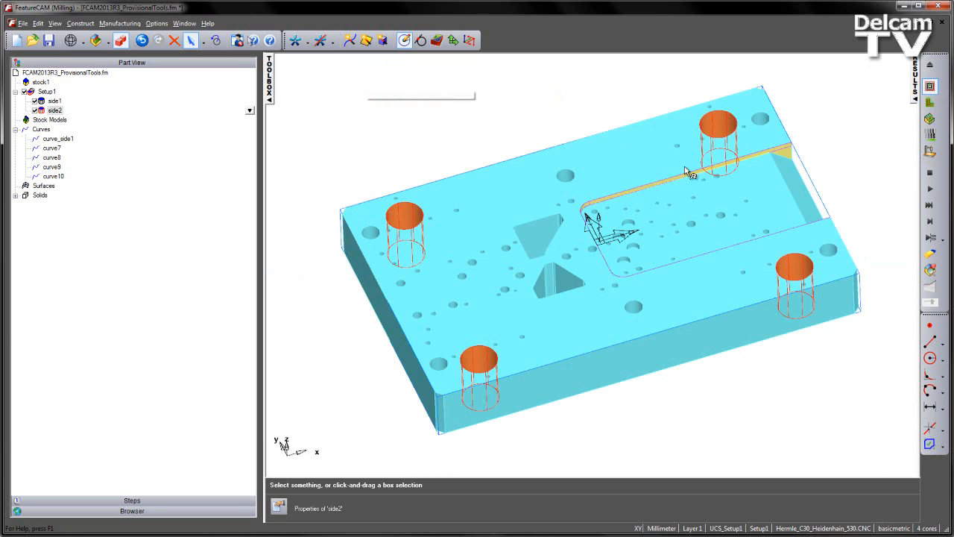
Run the centerline simulation of the toolpaths, followed by a 3D simulation of the machined part, and clear it.
{"action": "left_click", "coordinate": [929, 189]}
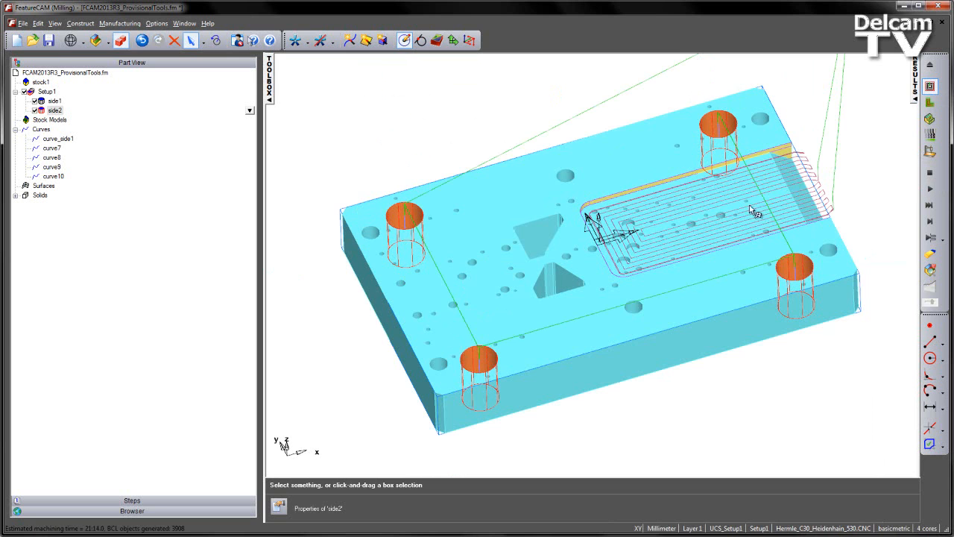
{"action": "middle_click_drag", "start_coordinate": [808, 240], "coordinate": [790, 270]}
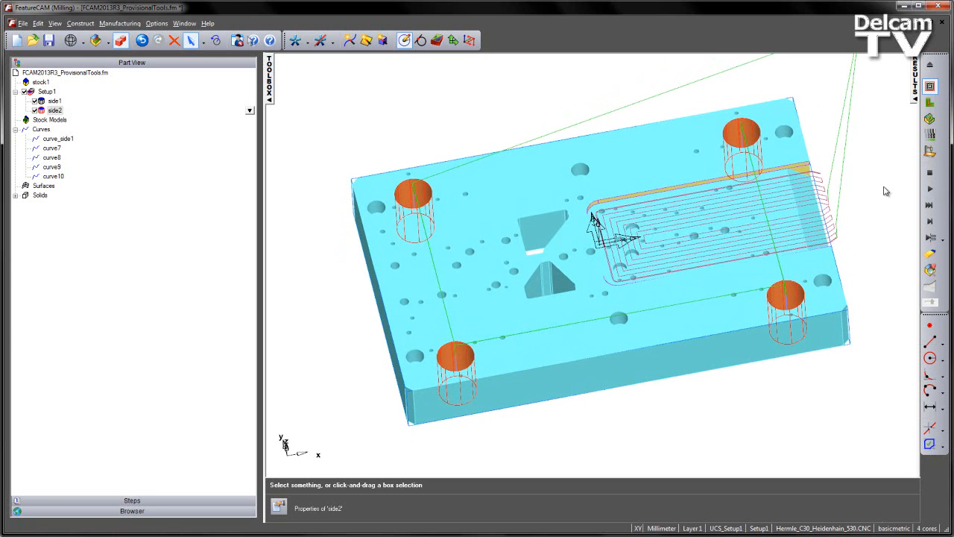
{"action": "left_click", "coordinate": [929, 119]}
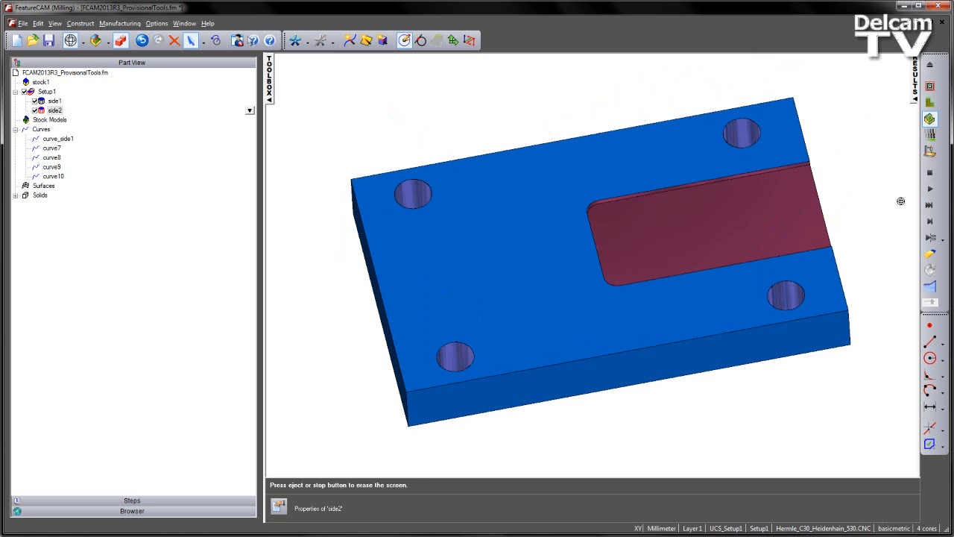
{"action": "left_click", "coordinate": [930, 172]}
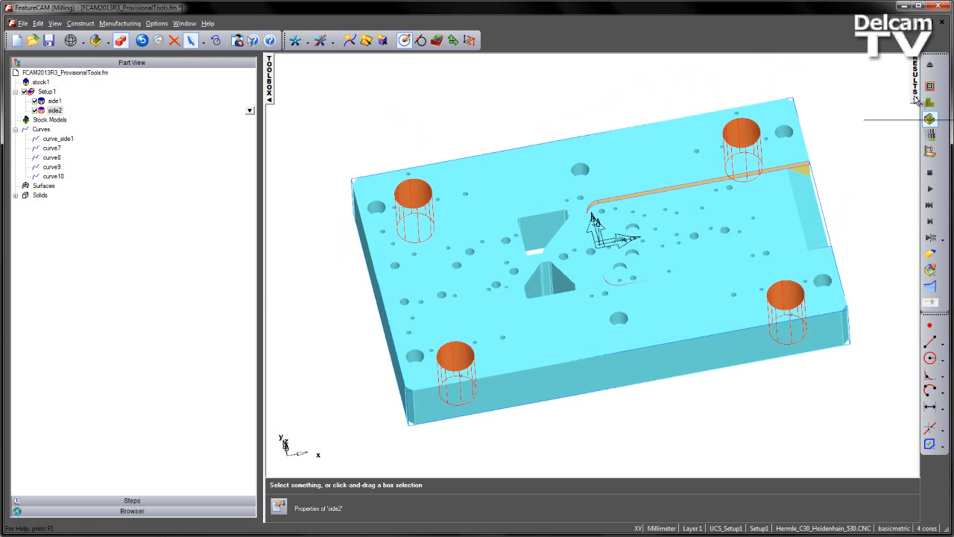
Examine the side2 operation markers in the operation list and the notice at the start of the NC code.
{"action": "left_click", "coordinate": [916, 101]}
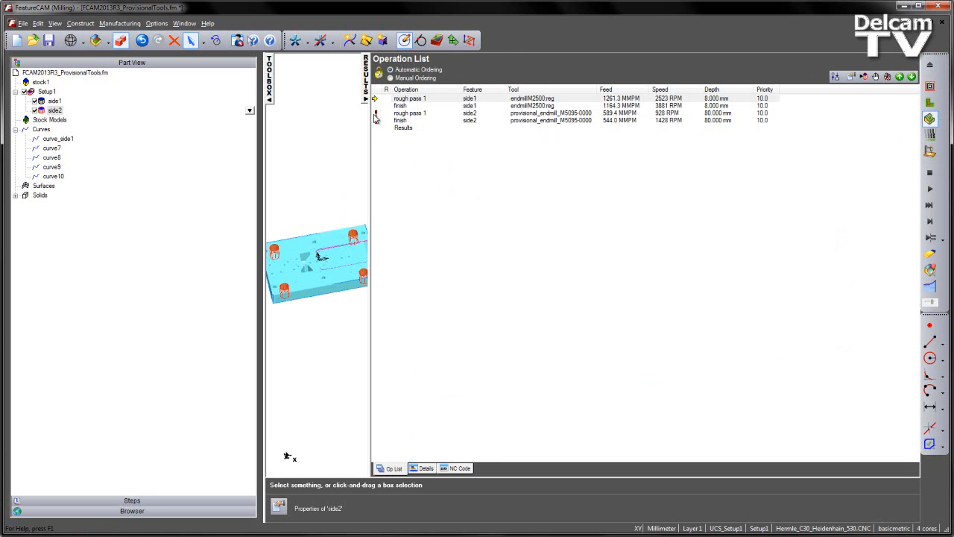
{"action": "mouse_move", "coordinate": [377, 115]}
{"action": "left_click", "coordinate": [423, 468]}
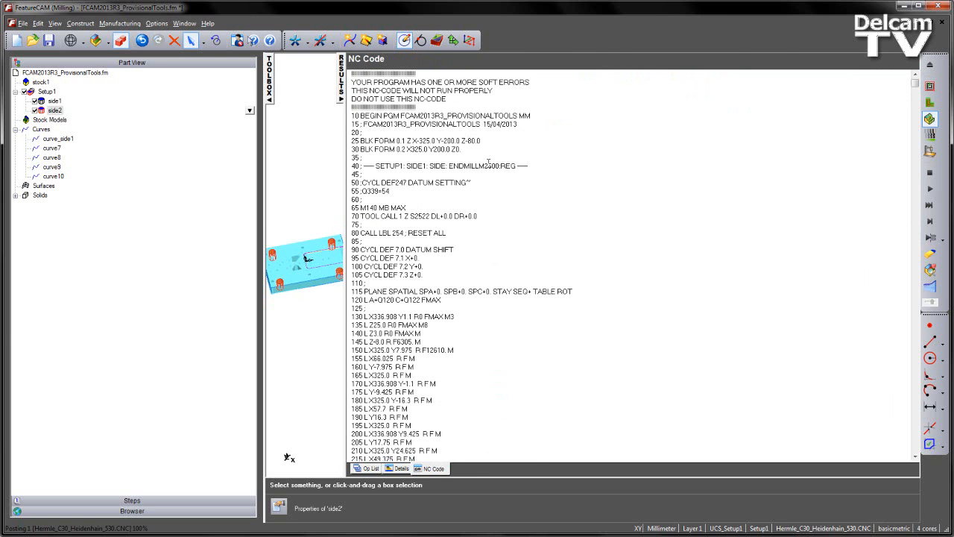
{"action": "left_click_drag", "start_coordinate": [431, 107], "coordinate": [369, 80]}
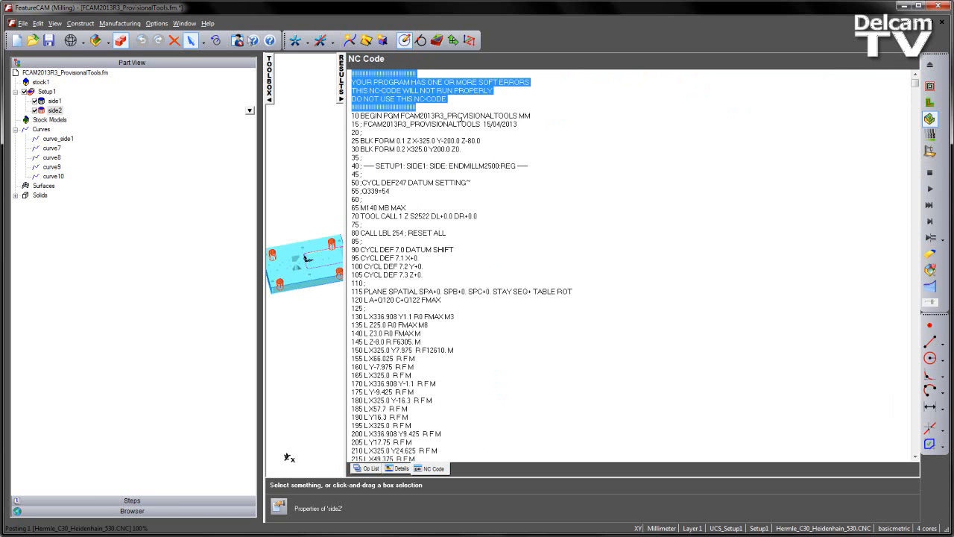
{"action": "left_click", "coordinate": [342, 82]}
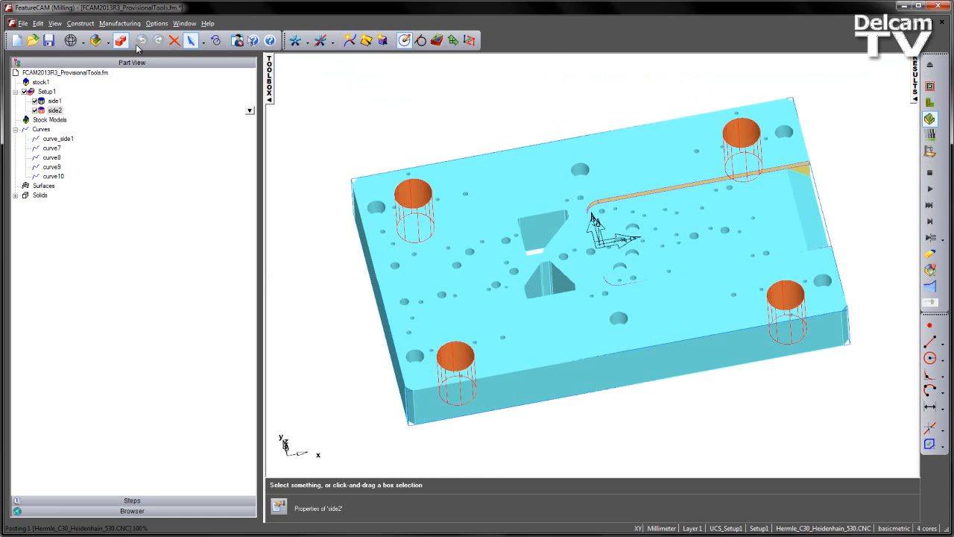
Check whether the NC output can be saved, and clear the side2 selection.
{"action": "left_click", "coordinate": [22, 23]}
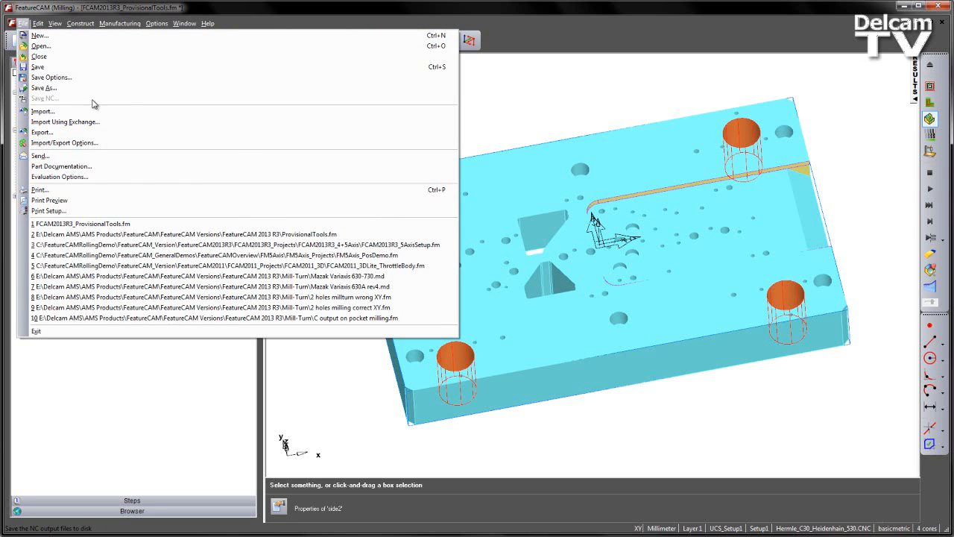
{"action": "left_click", "coordinate": [511, 92]}
{"action": "left_click", "coordinate": [509, 107]}
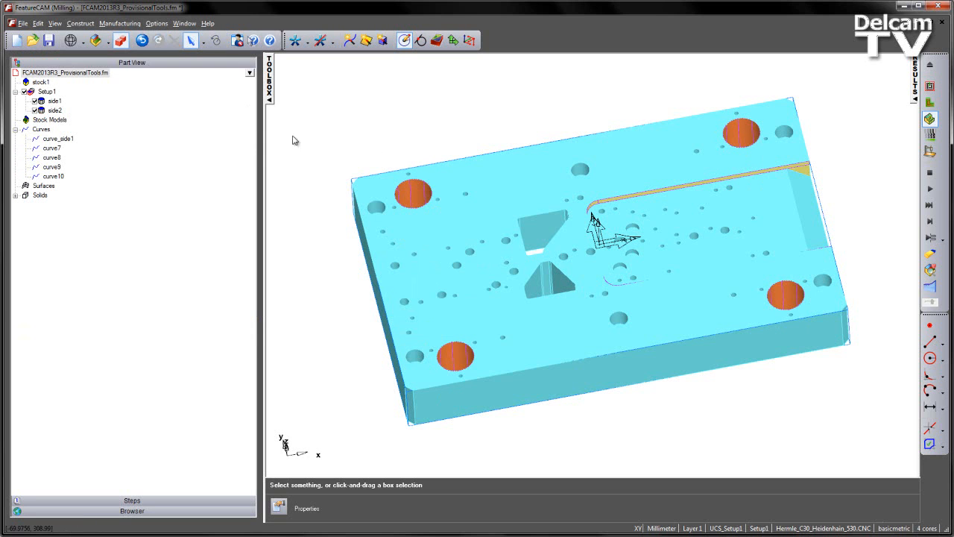
Open the tool settings of side2's rough operation and try to edit its provisional endmill.
{"action": "double_click", "coordinate": [57, 110]}
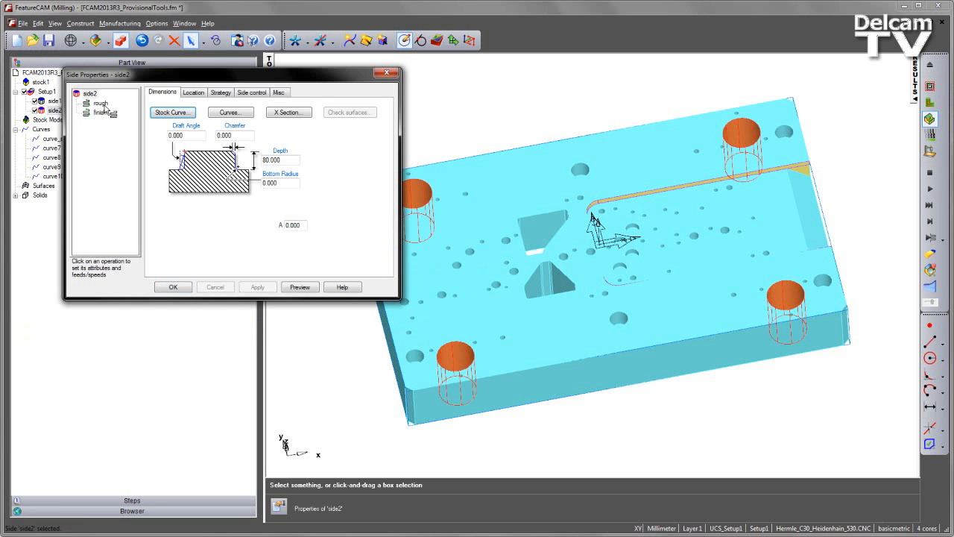
{"action": "left_click", "coordinate": [101, 104]}
{"action": "left_click_drag", "start_coordinate": [158, 80], "coordinate": [171, 92]}
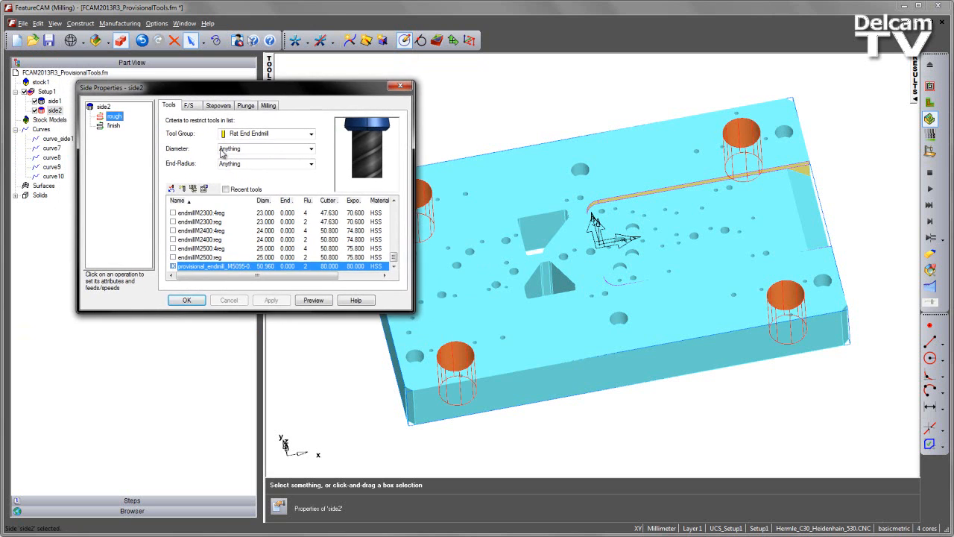
{"action": "left_click", "coordinate": [216, 271]}
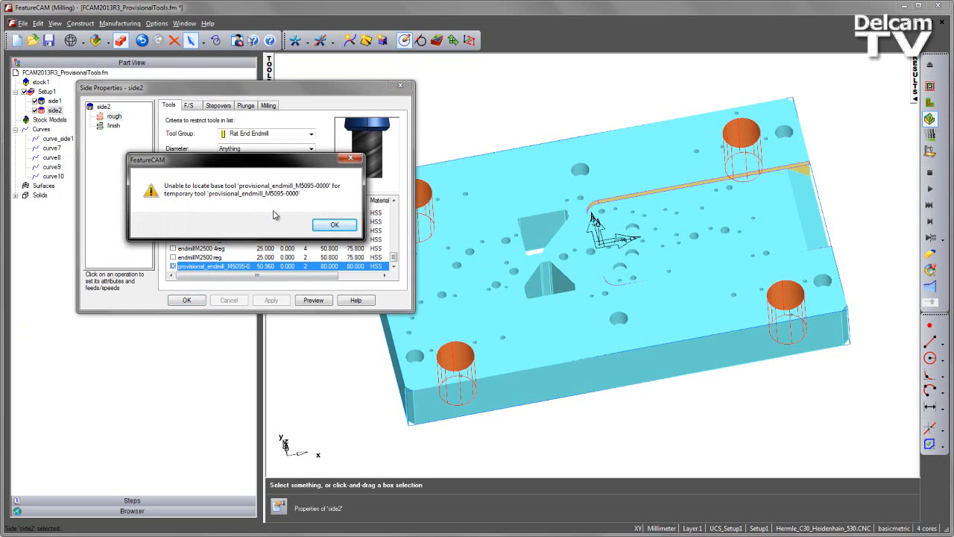
{"action": "left_click", "coordinate": [334, 225]}
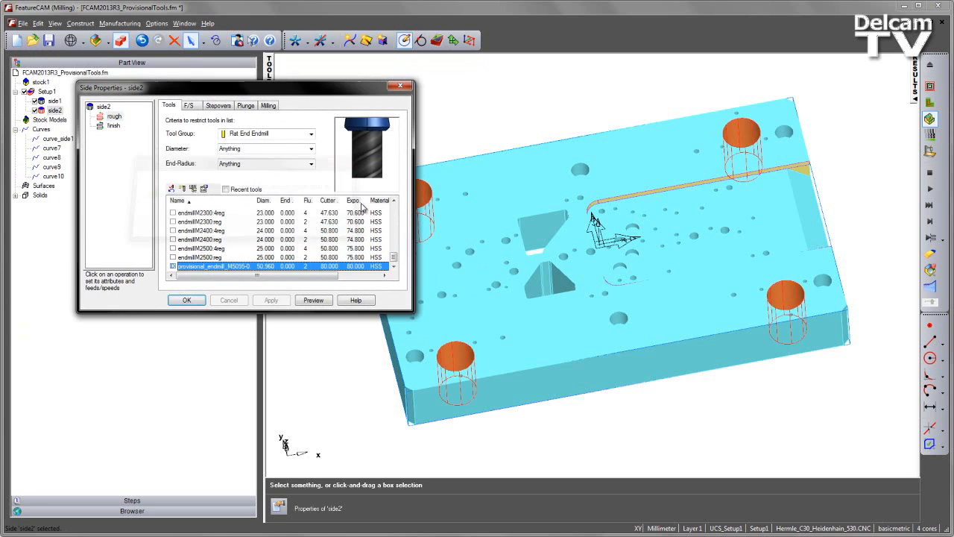
Create a new endmill as a copy of the provisional one and name it endmillM4000.
{"action": "left_click", "coordinate": [184, 191]}
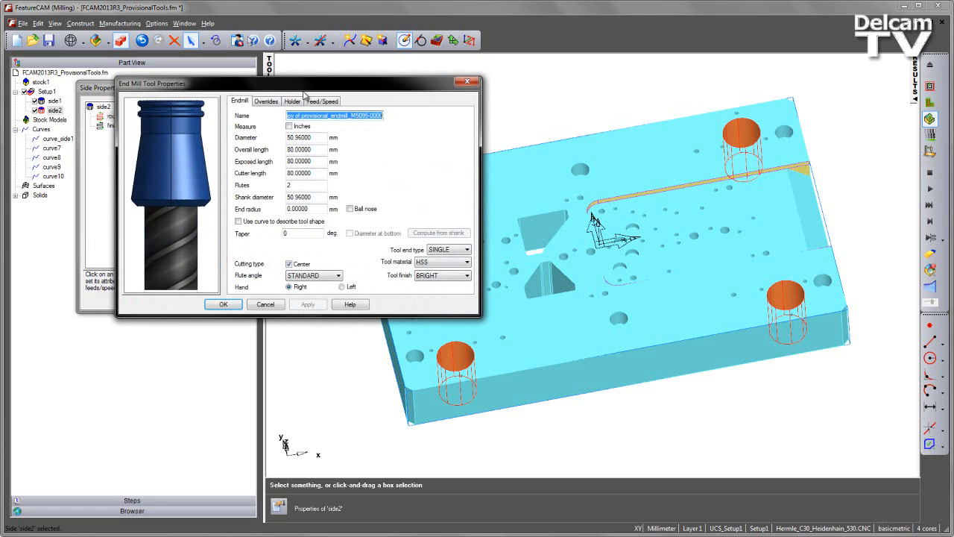
{"action": "left_click_drag", "start_coordinate": [317, 85], "coordinate": [349, 104]}
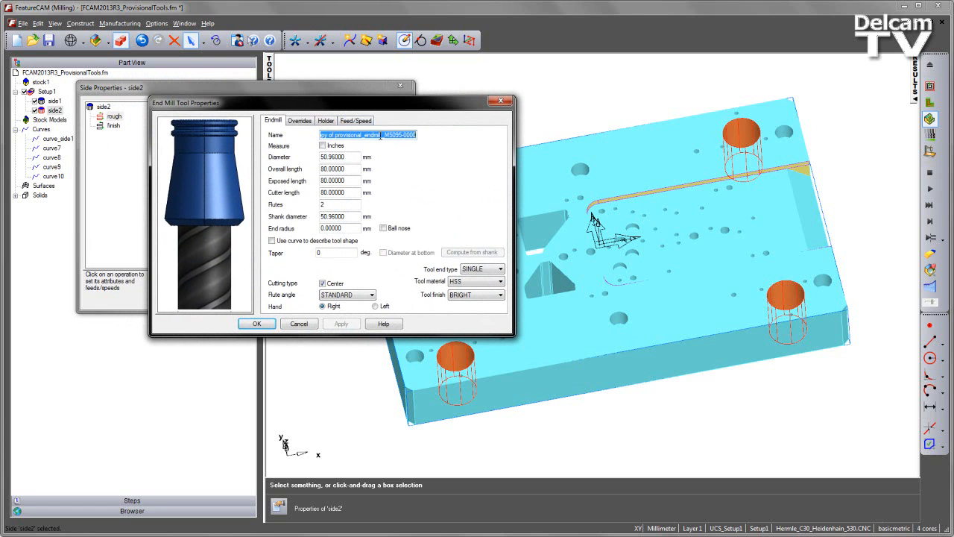
{"action": "left_click_drag", "start_coordinate": [365, 135], "coordinate": [227, 127]}
{"action": "key", "text": "Delete"}
{"action": "key", "text": "BackSpace"}
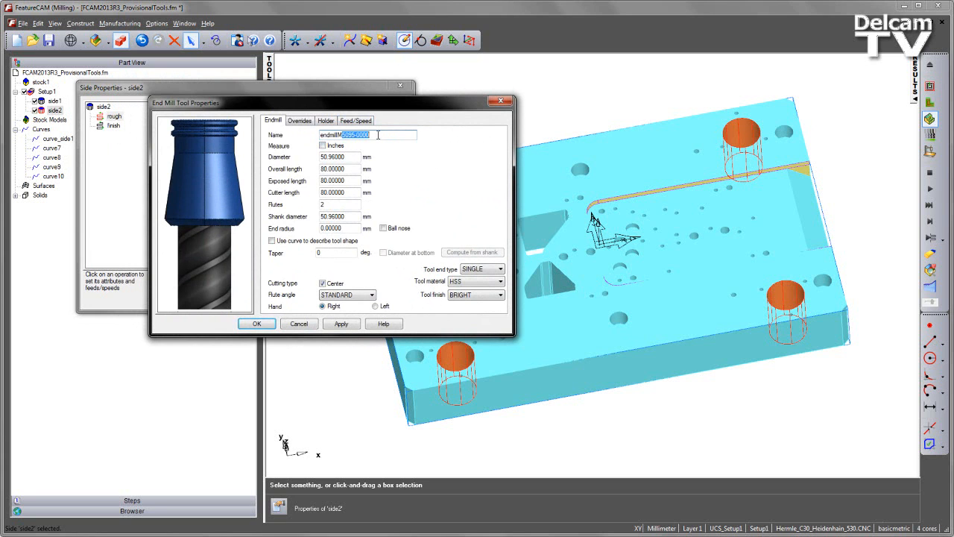
{"action": "type", "text": "400"}
Give the new endmill a 40 mm diameter, a 38 mm shank diameter and a 40 mm cutter length.
{"action": "left_click_drag", "start_coordinate": [354, 158], "coordinate": [273, 161]}
{"action": "type", "text": "40"}
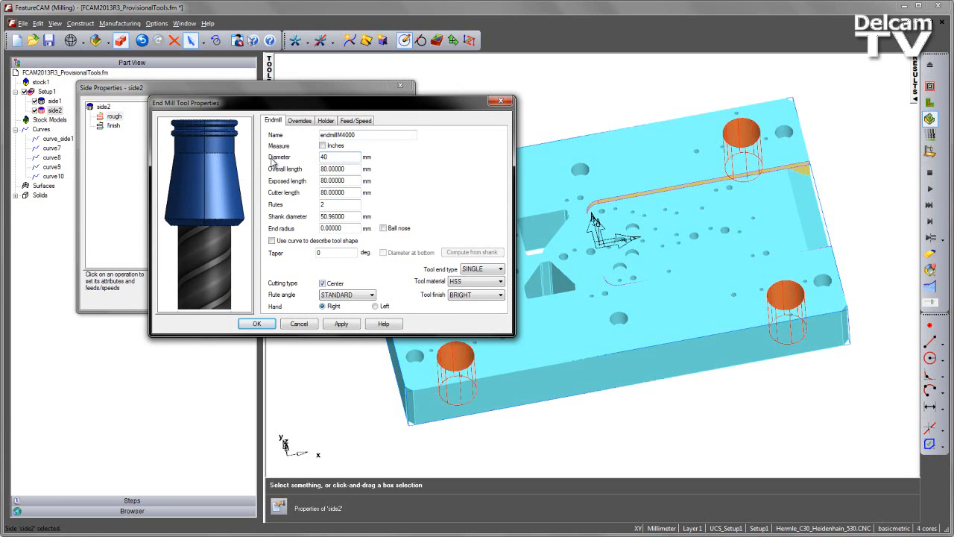
{"action": "left_click_drag", "start_coordinate": [353, 217], "coordinate": [257, 216]}
{"action": "type", "text": "38"}
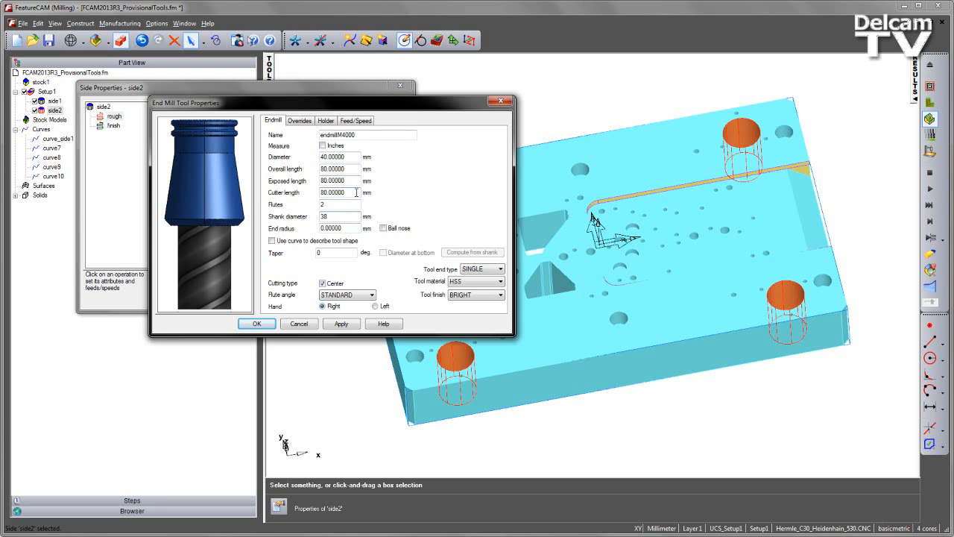
{"action": "left_click_drag", "start_coordinate": [356, 192], "coordinate": [259, 199]}
{"action": "type", "text": "40"}
{"action": "left_click", "coordinate": [344, 325]}
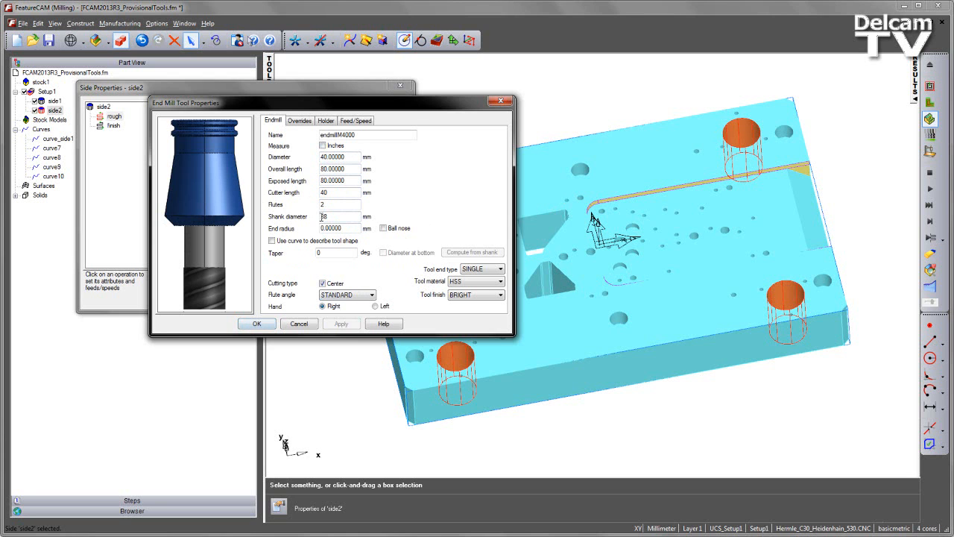
Set endmillM4000 as the tool override for side2's rough operation and assign it to the finish operation as well.
{"action": "left_click", "coordinate": [258, 324]}
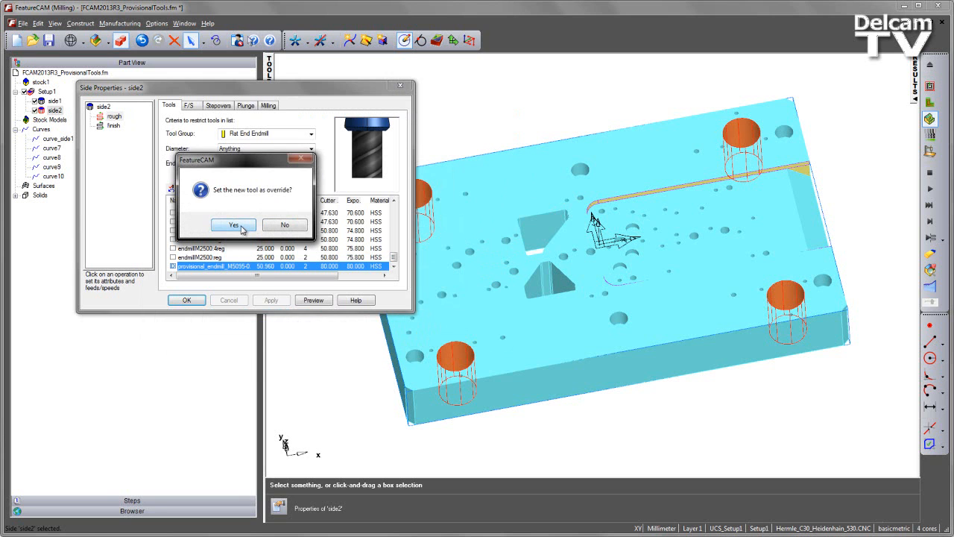
{"action": "left_click", "coordinate": [237, 226]}
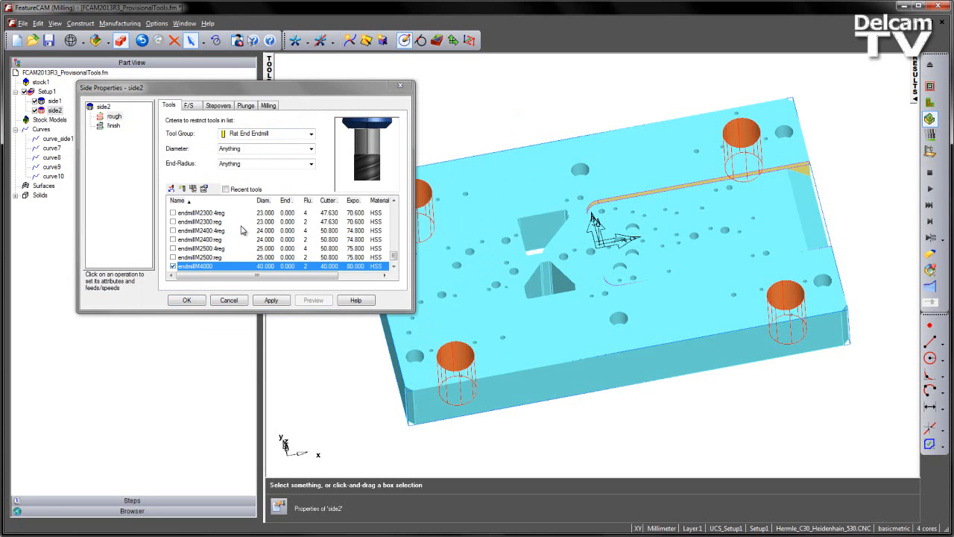
{"action": "left_click", "coordinate": [113, 126]}
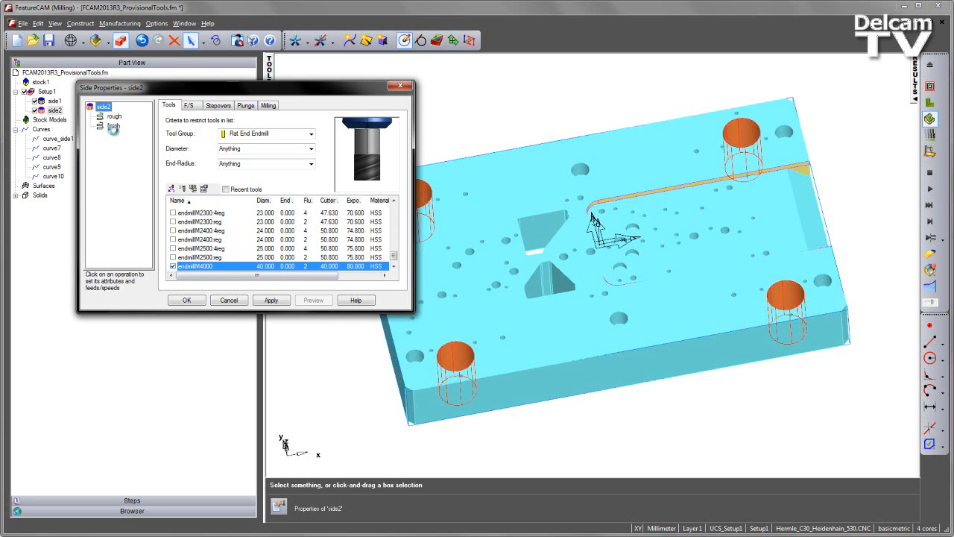
{"action": "left_click", "coordinate": [173, 257]}
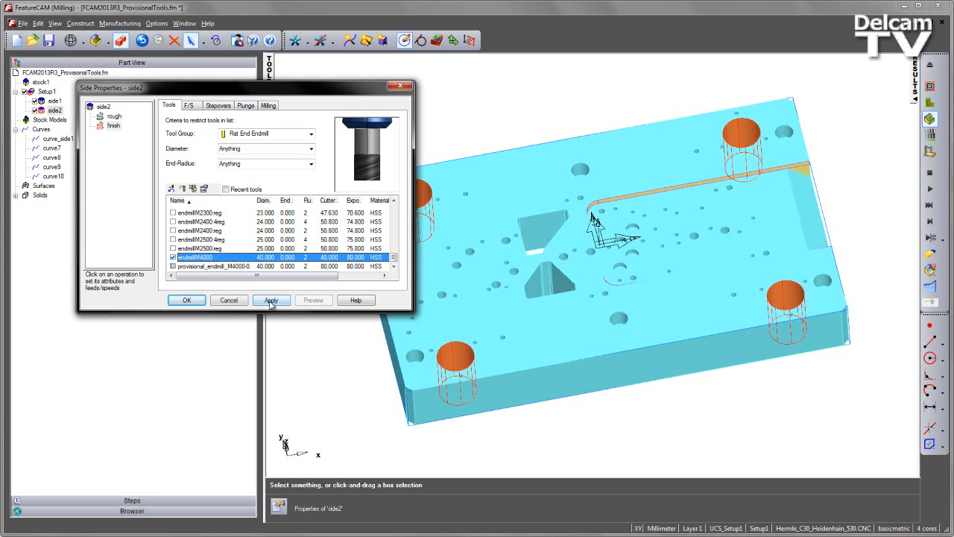
{"action": "left_click", "coordinate": [186, 300]}
Run a 3D simulation of the part, and examine the updated operation list and NC code.
{"action": "left_click", "coordinate": [931, 188]}
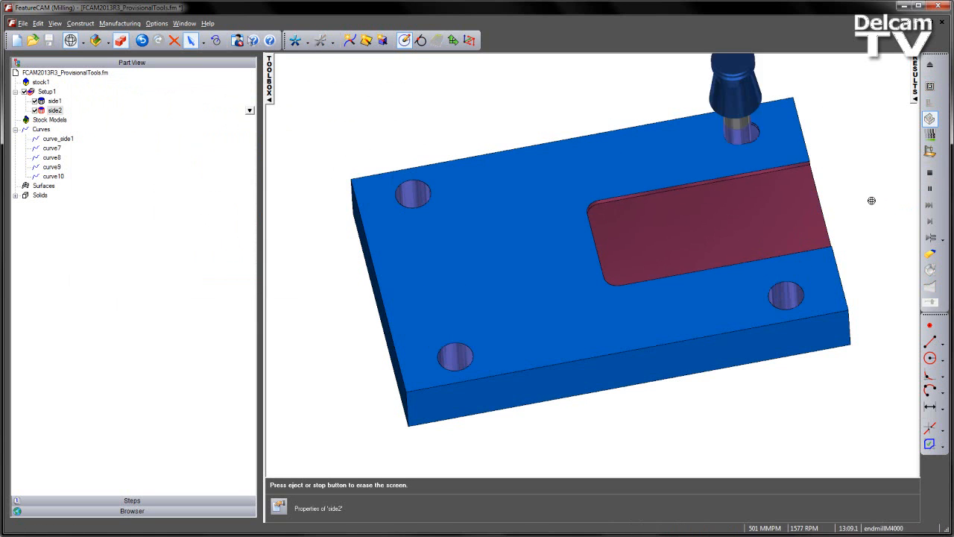
{"action": "left_click", "coordinate": [915, 85]}
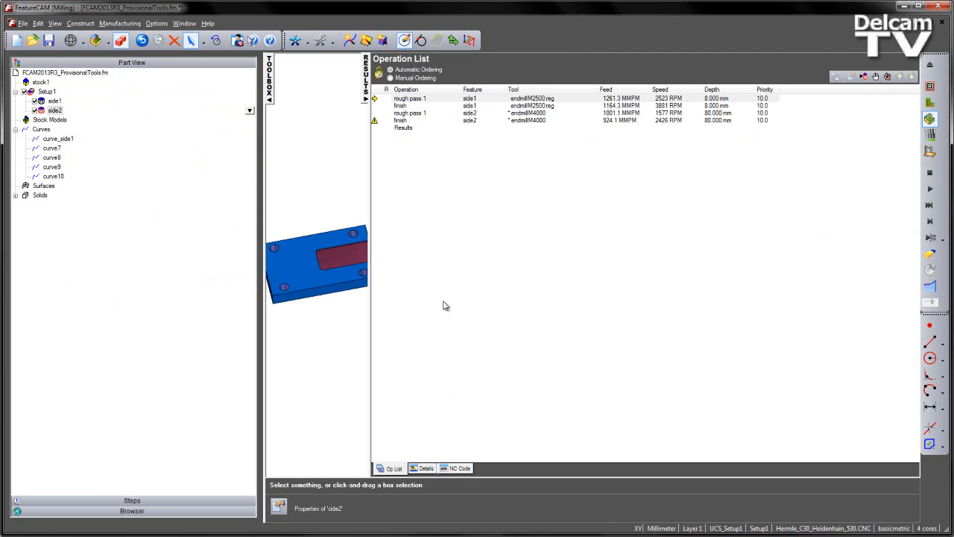
{"action": "left_click", "coordinate": [459, 469]}
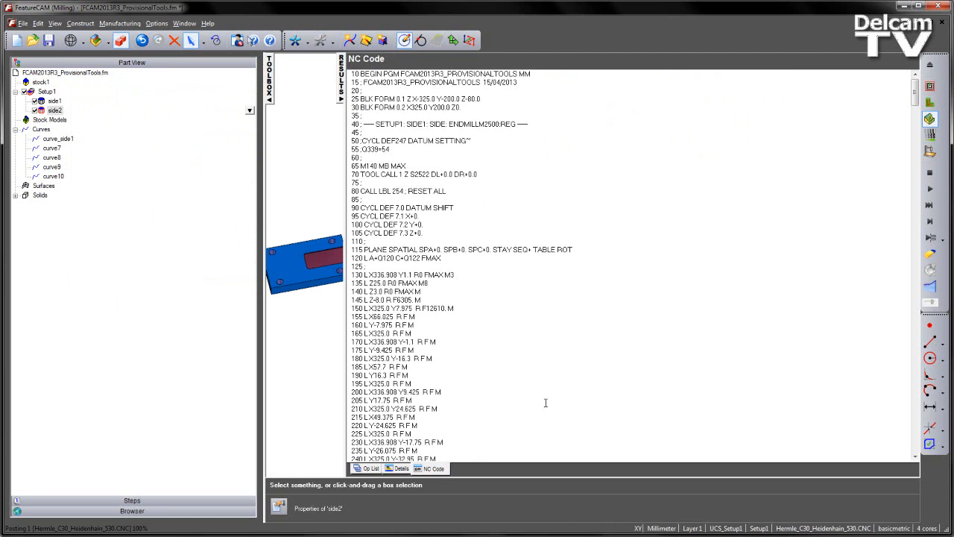
{"action": "scroll", "coordinate": [499, 353], "scroll_direction": "down", "scroll_amount": 12}
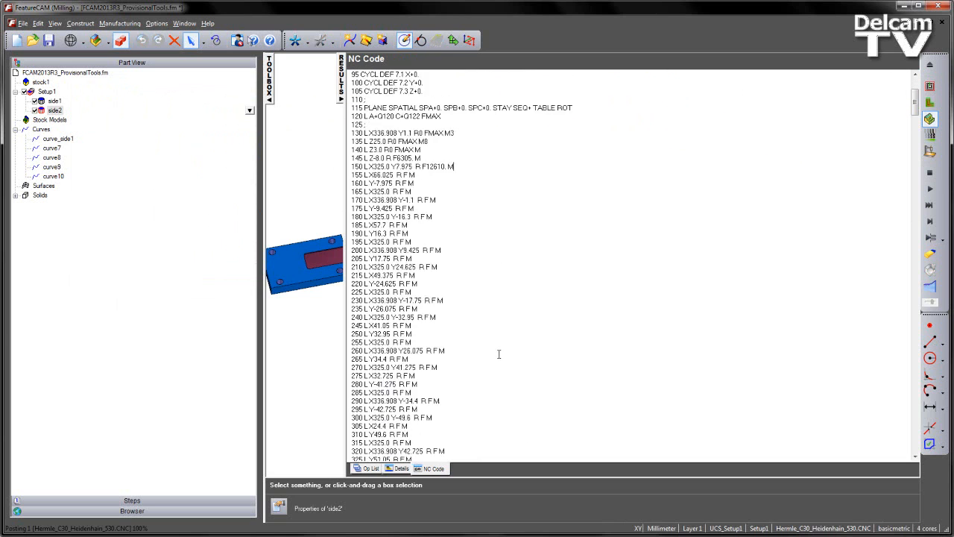
{"action": "scroll", "coordinate": [499, 353], "scroll_direction": "down", "scroll_amount": 10}
{"action": "scroll", "coordinate": [499, 353], "scroll_direction": "up", "scroll_amount": 20}
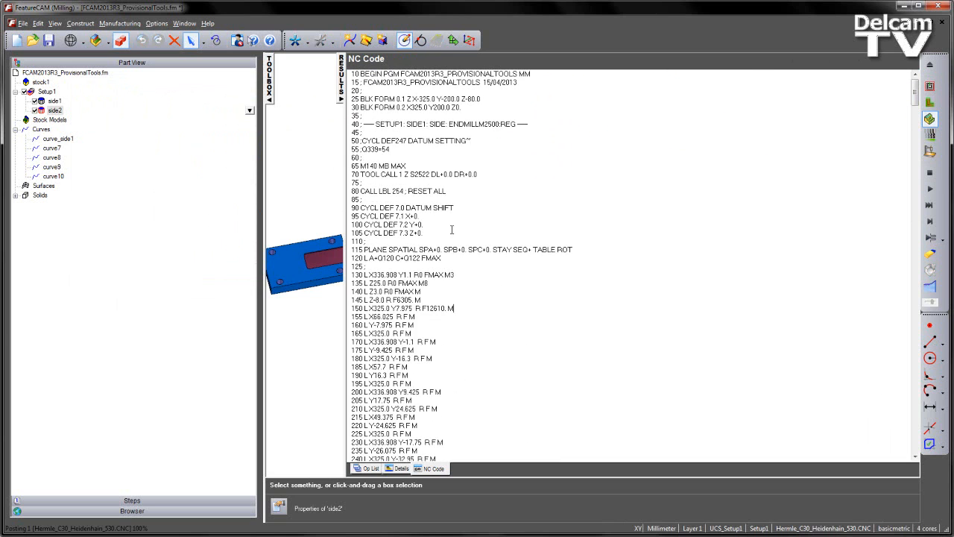
Hide the NC code and check whether the NC output can be saved.
{"action": "left_click", "coordinate": [343, 79]}
{"action": "left_click", "coordinate": [22, 23]}
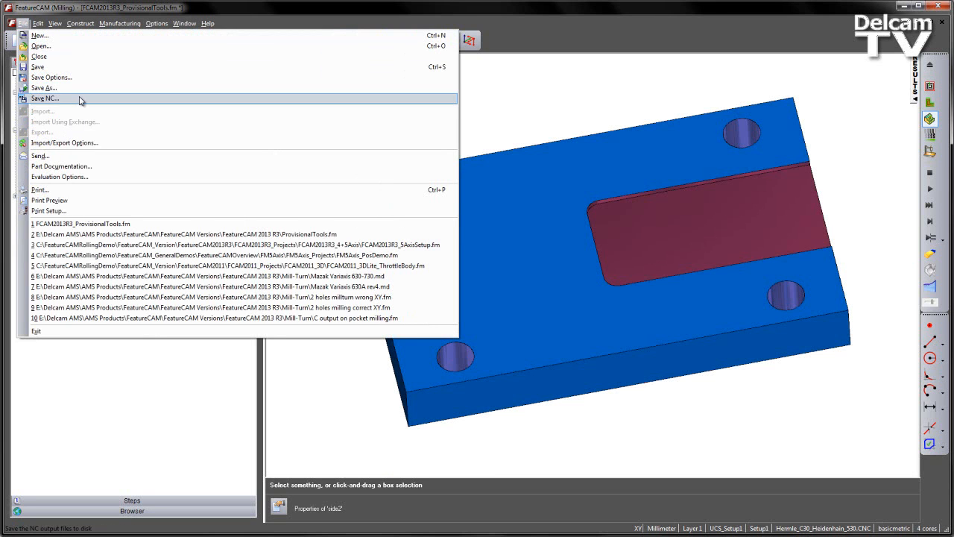